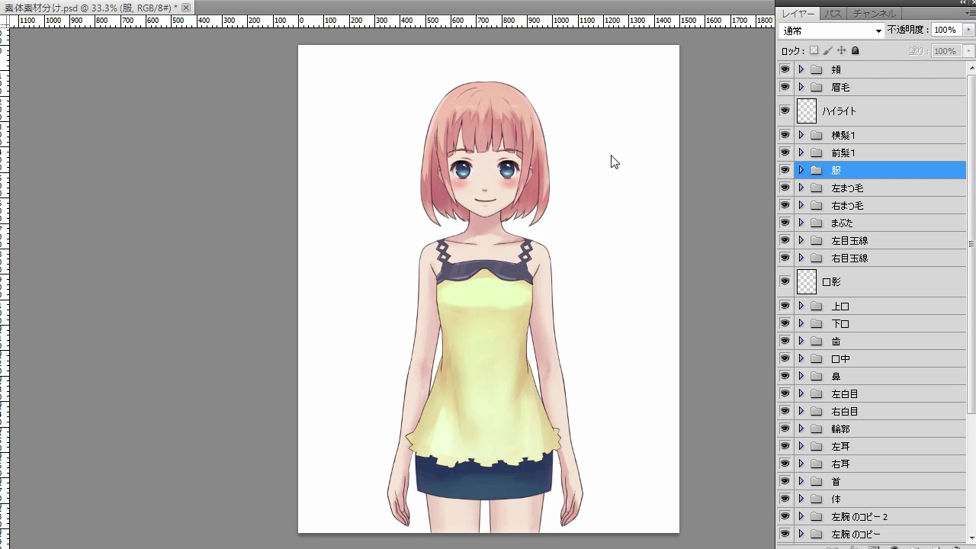
Step: Check the canvas size of the character document
key(alt+i)
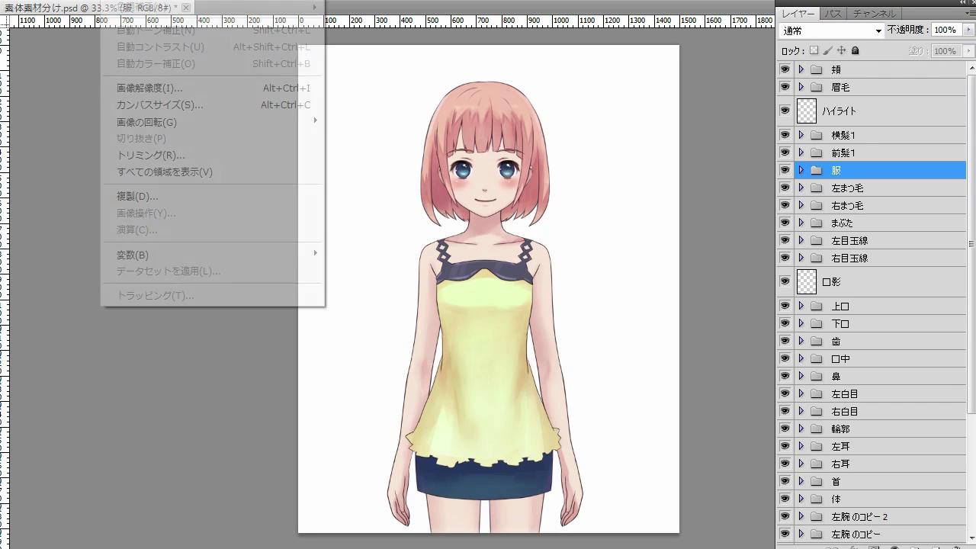
click(175, 105)
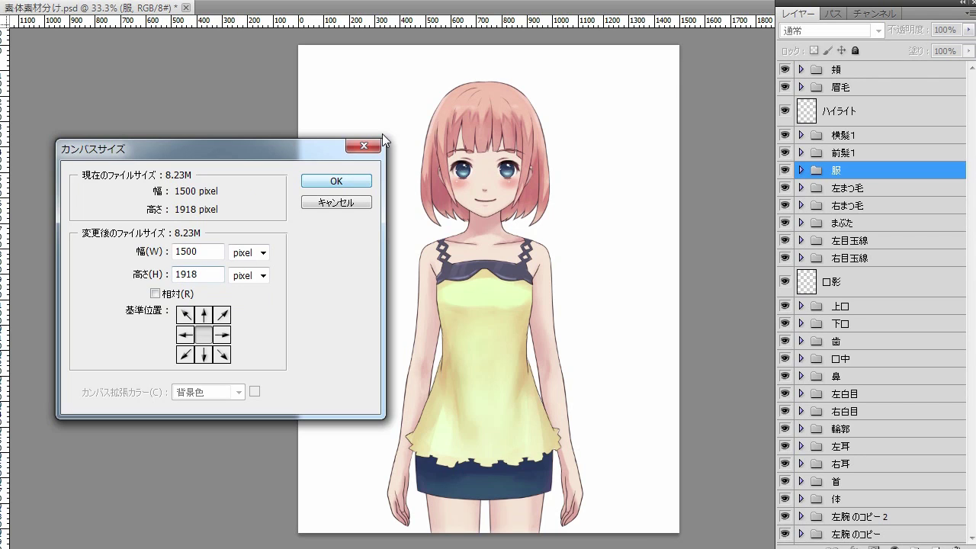
click(349, 183)
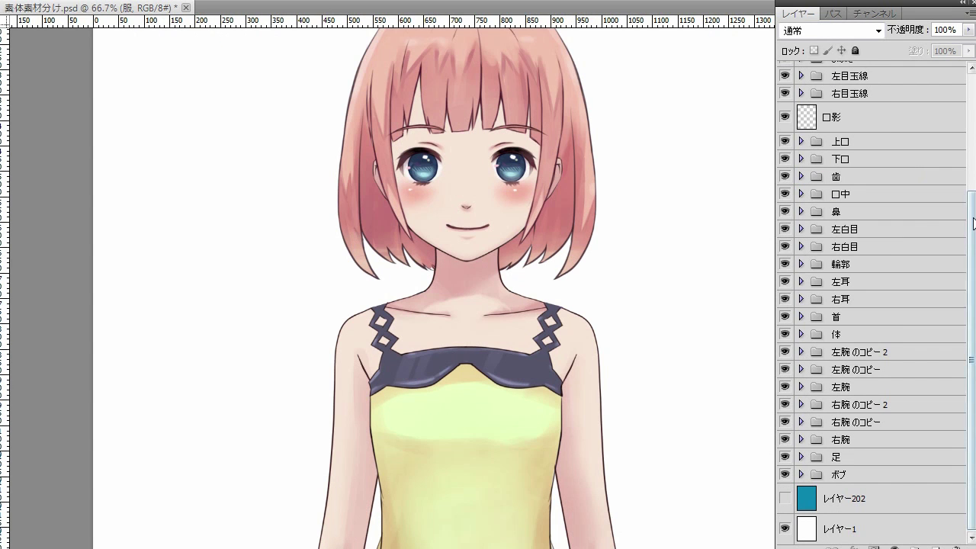
Step: Toggle the 輪郭 group off and on to inspect what lies behind the face, including at closer magnification
drag(972, 212, 972, 96)
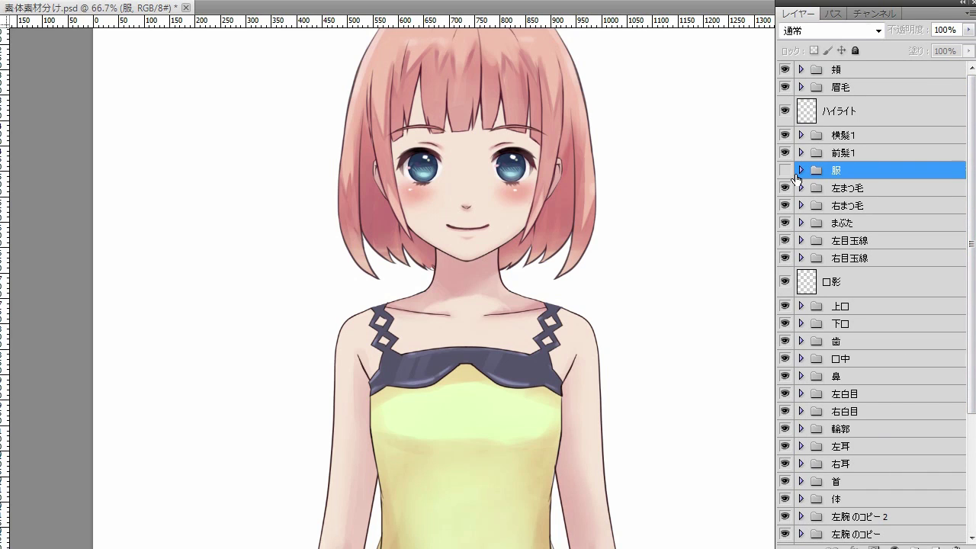
scroll(815, 226, down, 1)
scroll(816, 225, down, 3)
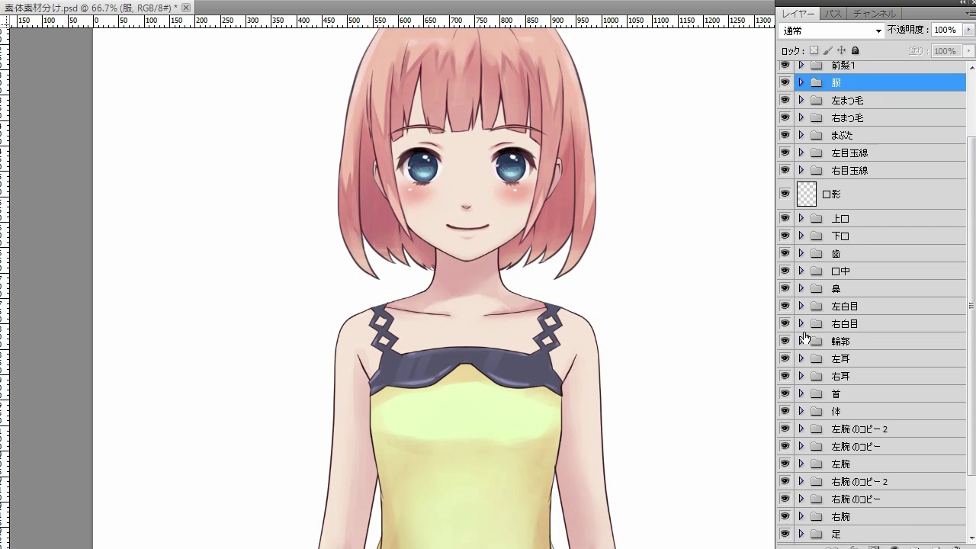
click(786, 342)
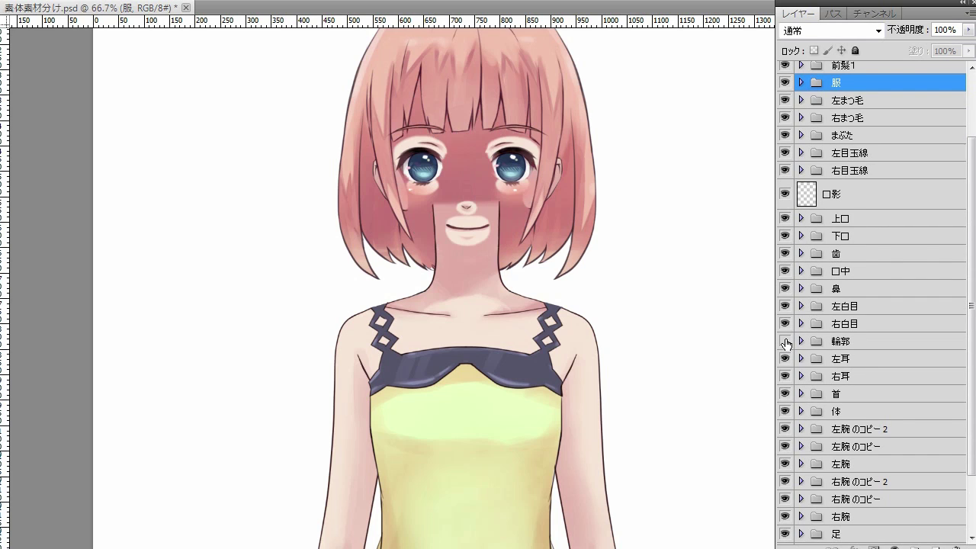
click(786, 340)
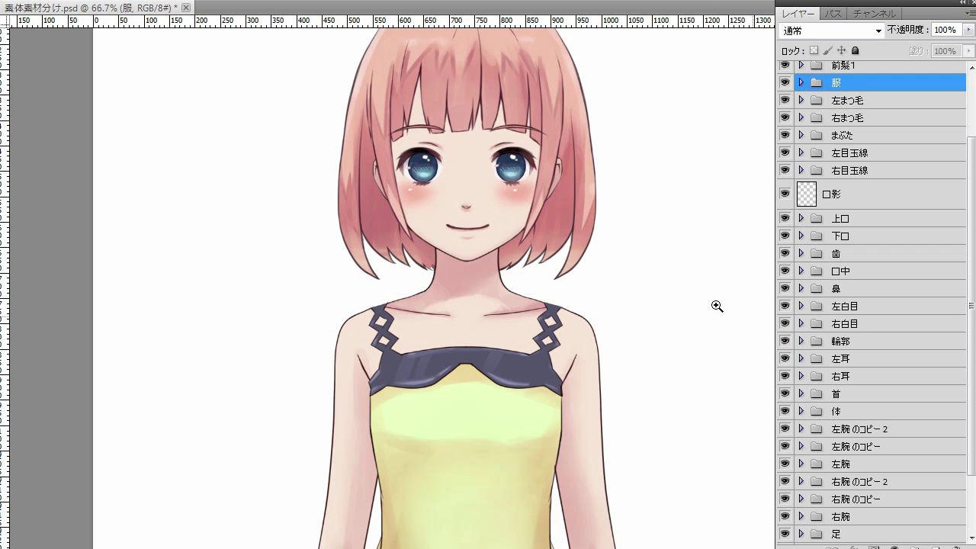
scroll(491, 183, up, 2)
click(785, 342)
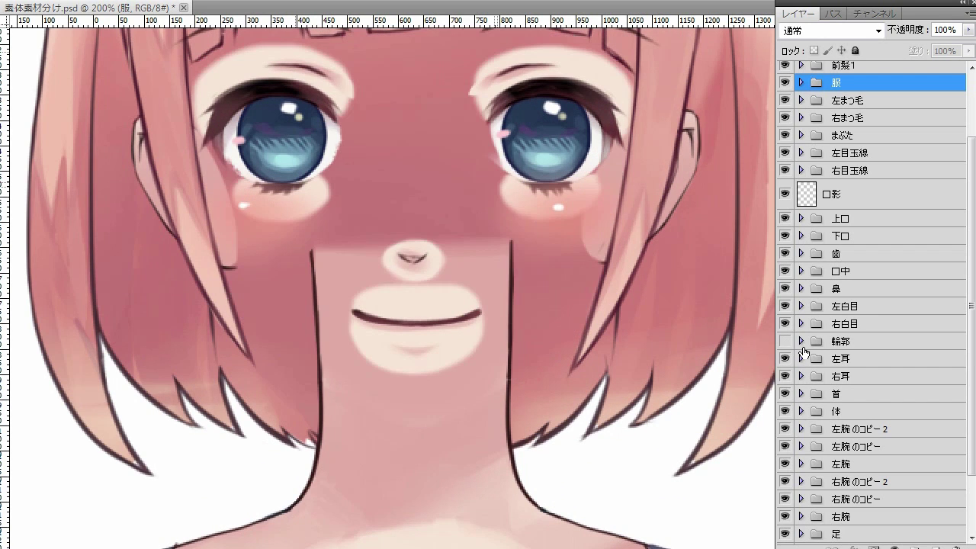
click(785, 341)
Step: Examine the contents of the 輪郭 group and the rest of the layer stack
drag(971, 290, 972, 344)
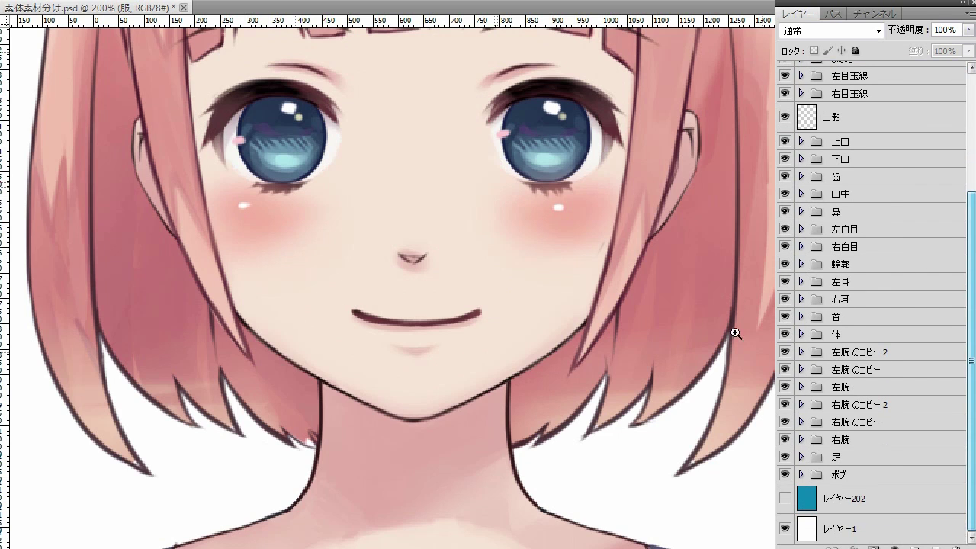
click(801, 264)
click(801, 264)
scroll(859, 282, up, 4)
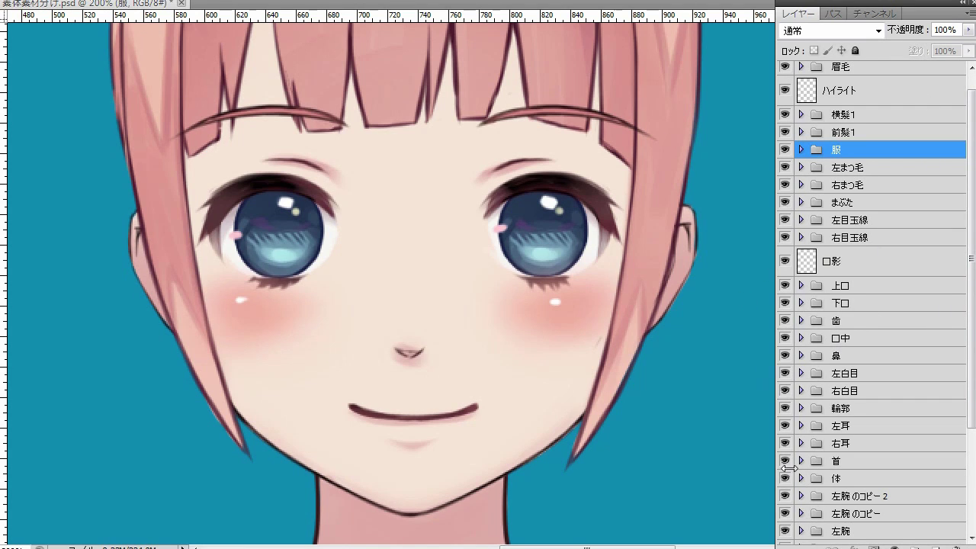
Step: Hide the 輪郭, 首, 上口, 下口 and 歯 groups, and toggle 口中 to inspect the separated mouth parts
click(784, 408)
click(784, 460)
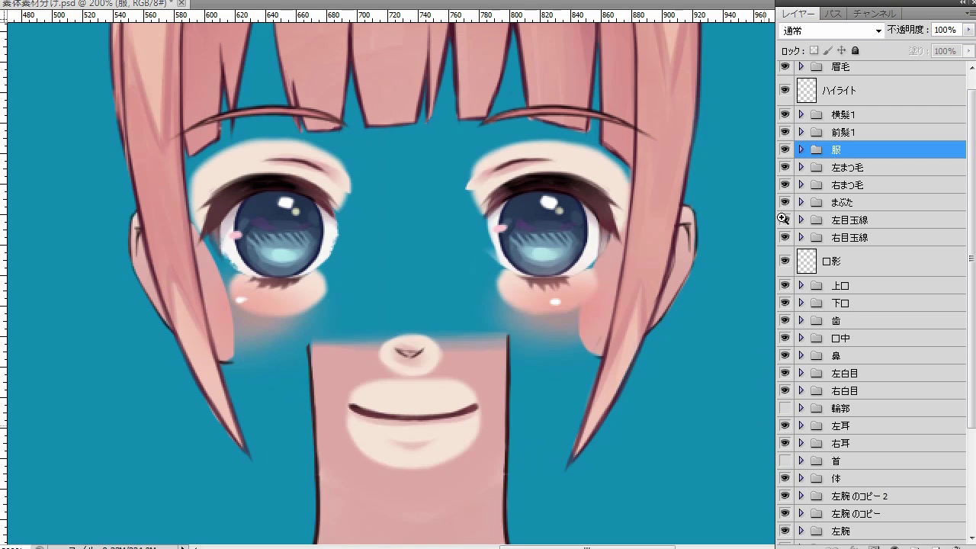
click(784, 285)
click(785, 303)
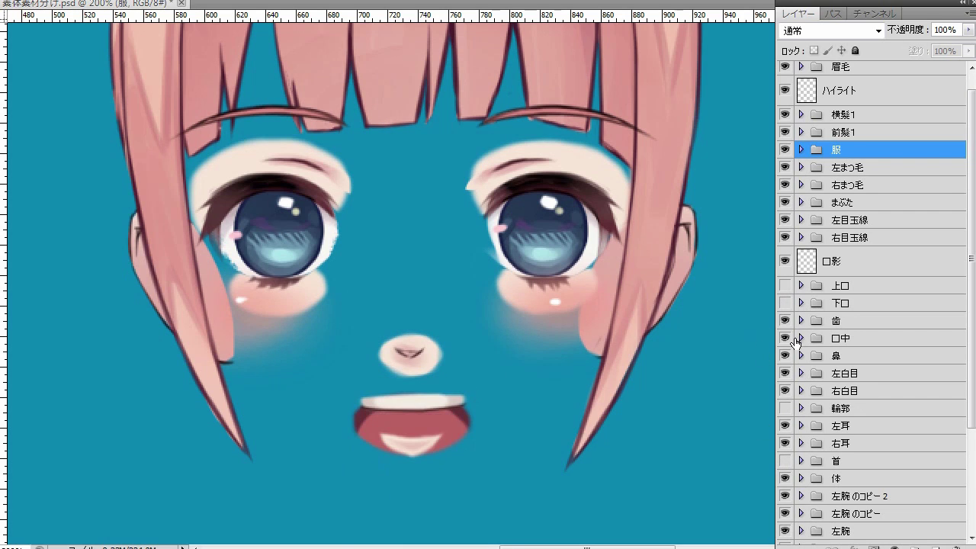
click(784, 320)
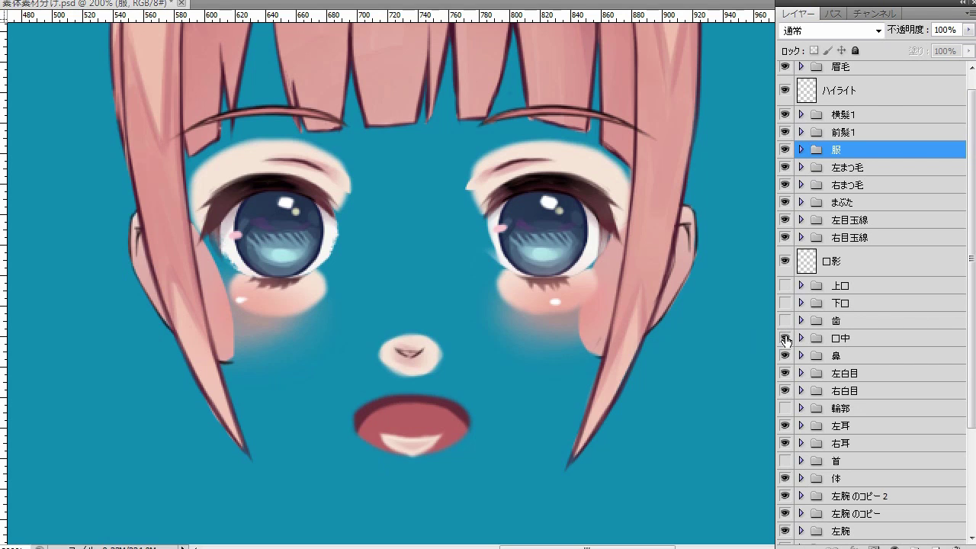
click(785, 339)
click(786, 339)
Step: Hide the まぶた group and toggle 左白目 off and on to check the separated eye parts
click(784, 202)
click(786, 203)
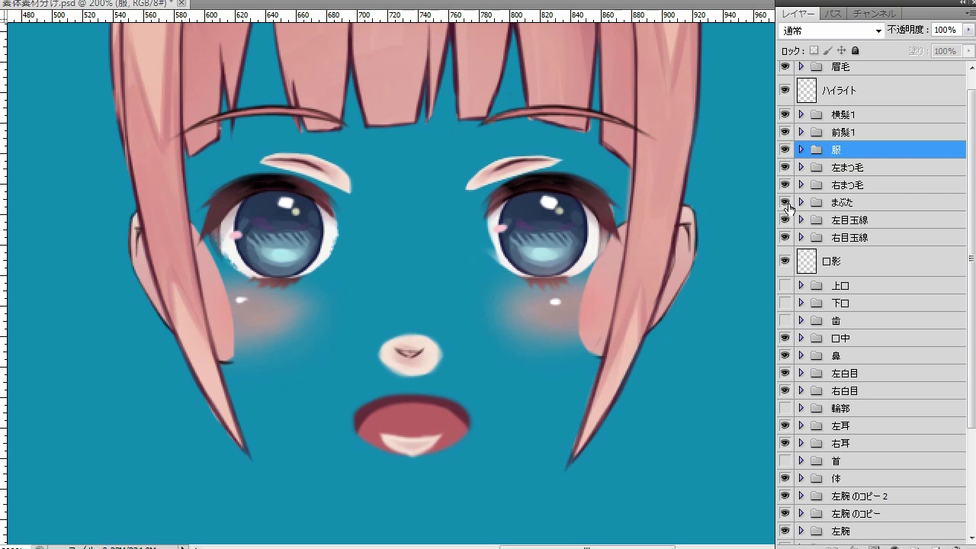
click(786, 203)
scroll(807, 204, down, 4)
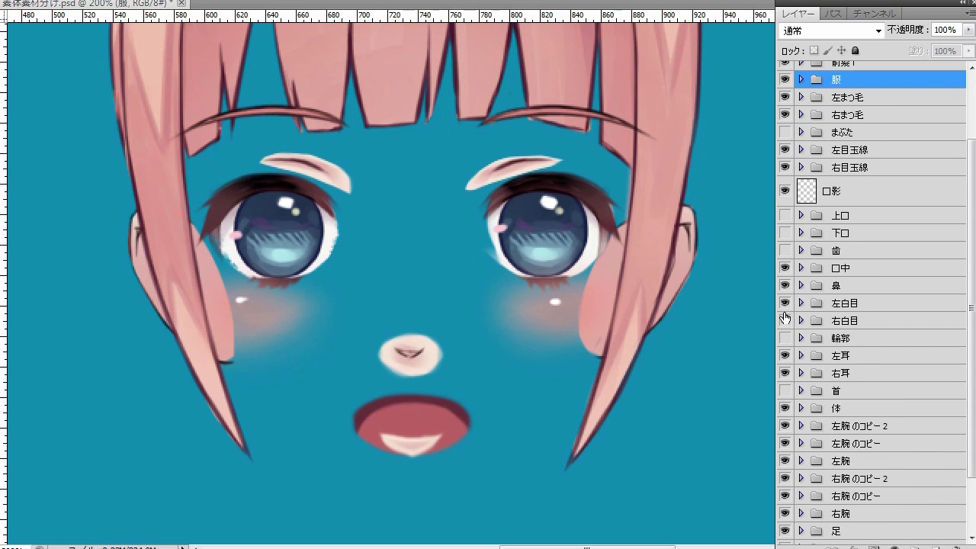
click(785, 303)
click(785, 304)
Step: Examine the remaining visible character parts over the teal background
drag(973, 156, 973, 209)
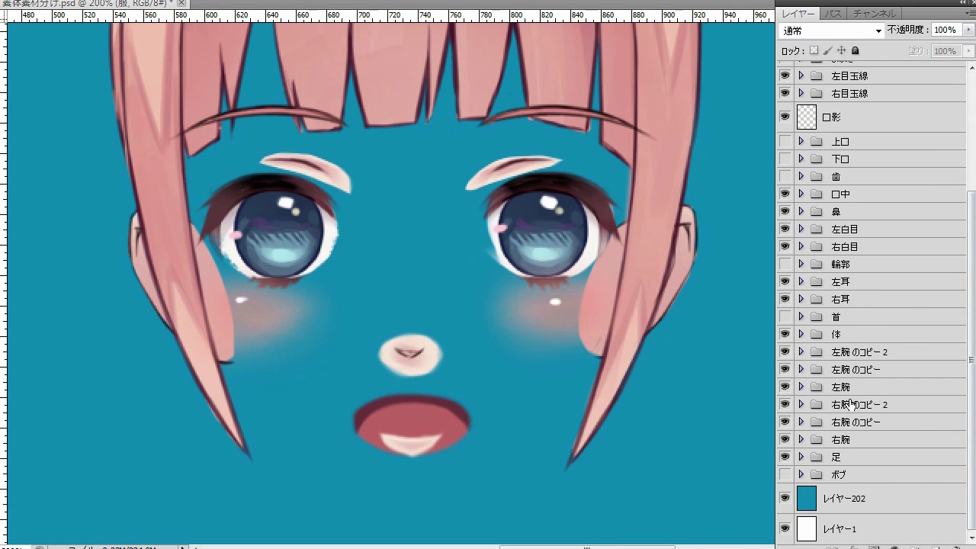
alt+click(482, 334)
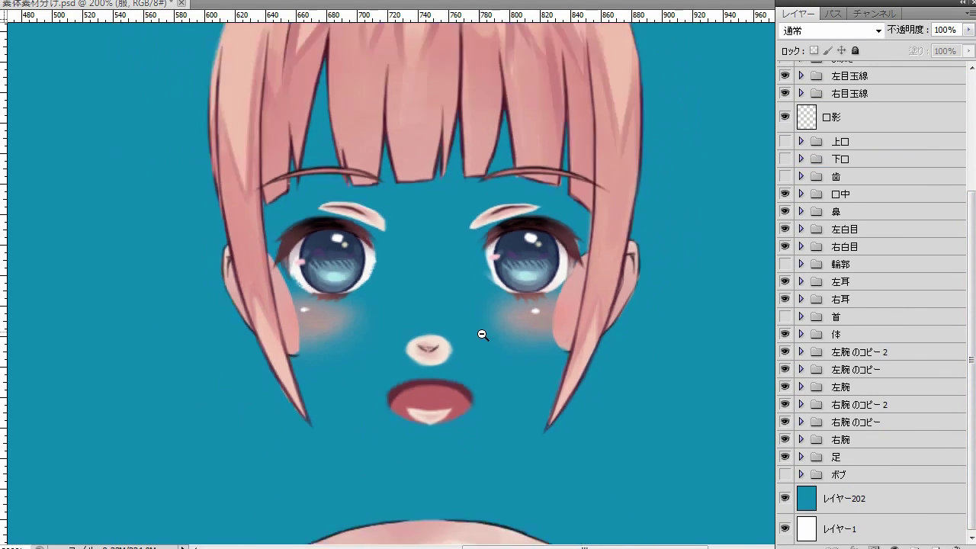
alt+click(482, 334)
alt+click(483, 334)
drag(514, 351, 478, 305)
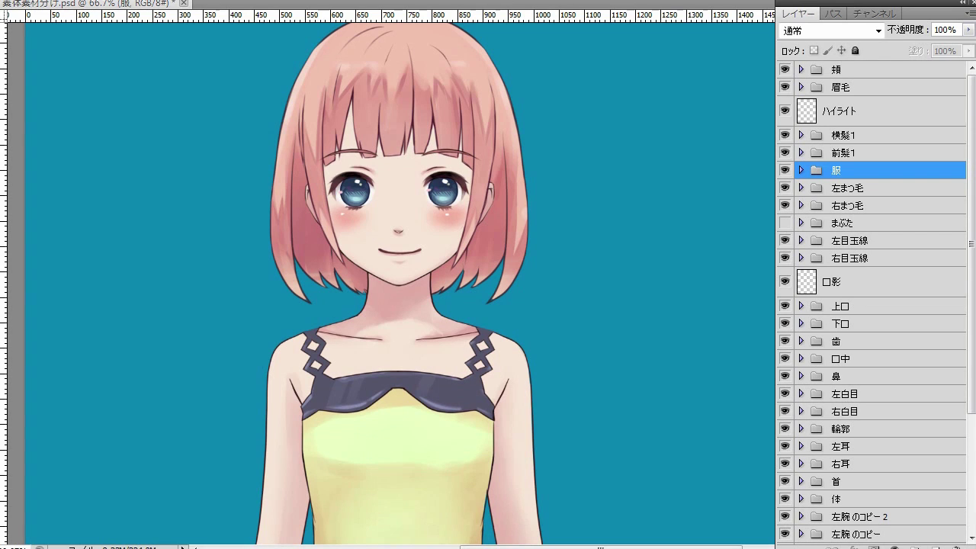
Step: Open 素体.png and examine the flattened character on its transparent background
drag(330, 173, 271, 6)
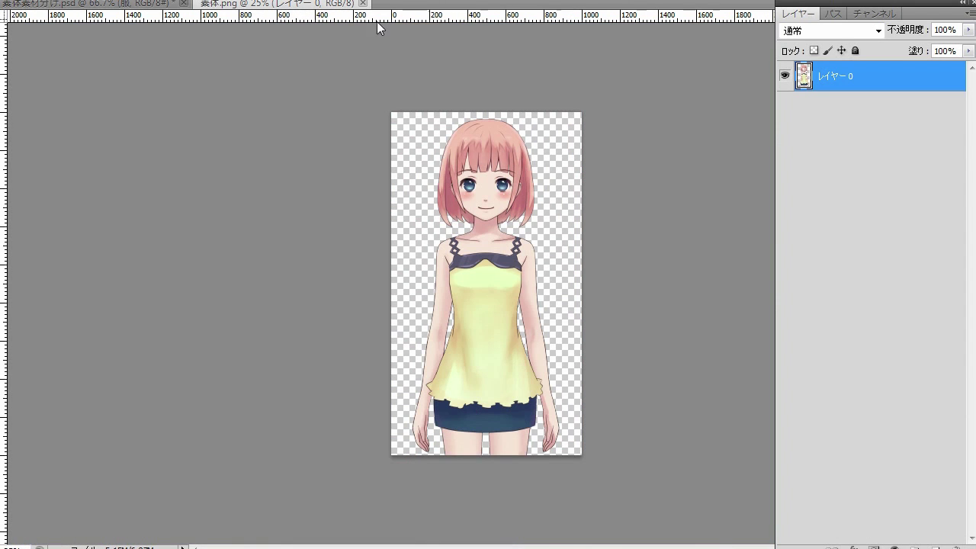
ctrl+click(519, 185)
ctrl+click(541, 193)
drag(554, 141, 402, 190)
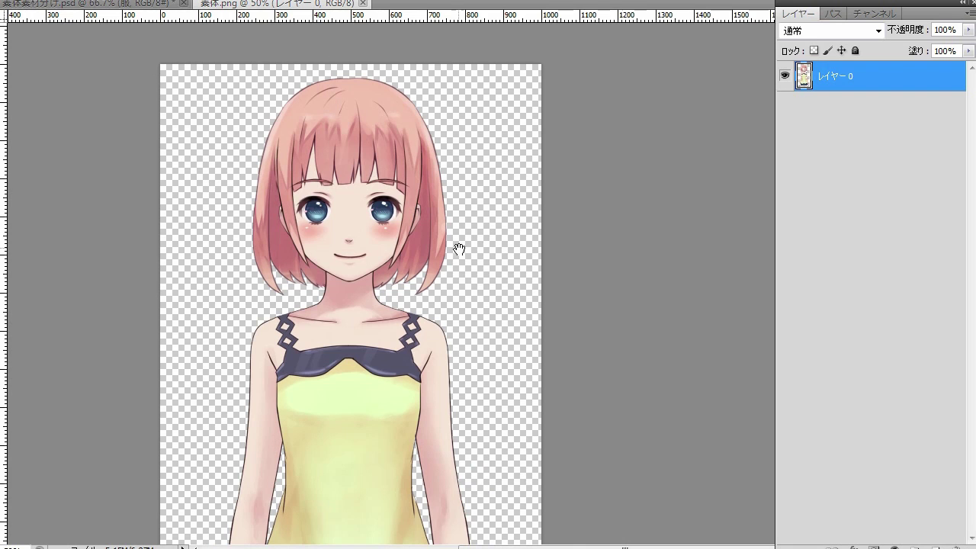
drag(458, 248, 461, 142)
drag(446, 343, 462, 374)
drag(482, 108, 490, 229)
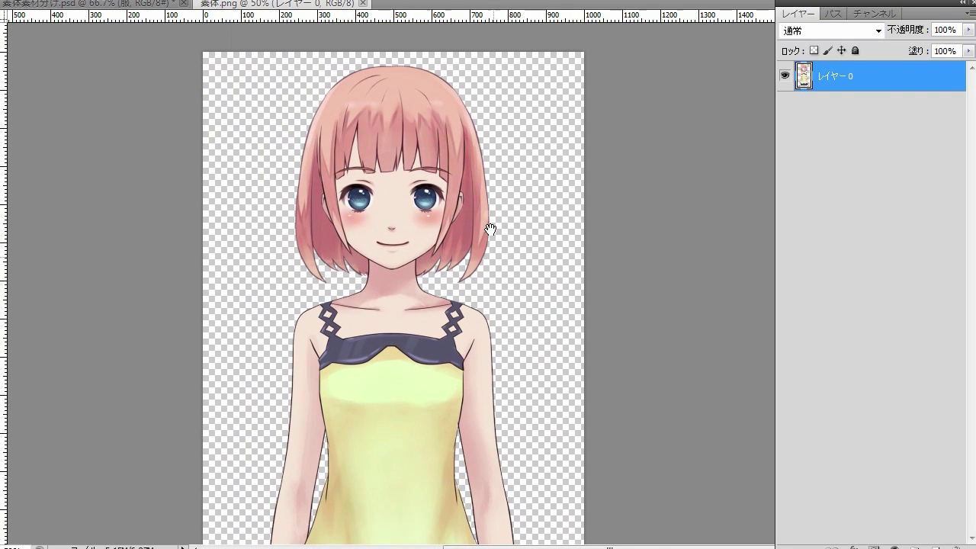
alt+click(448, 216)
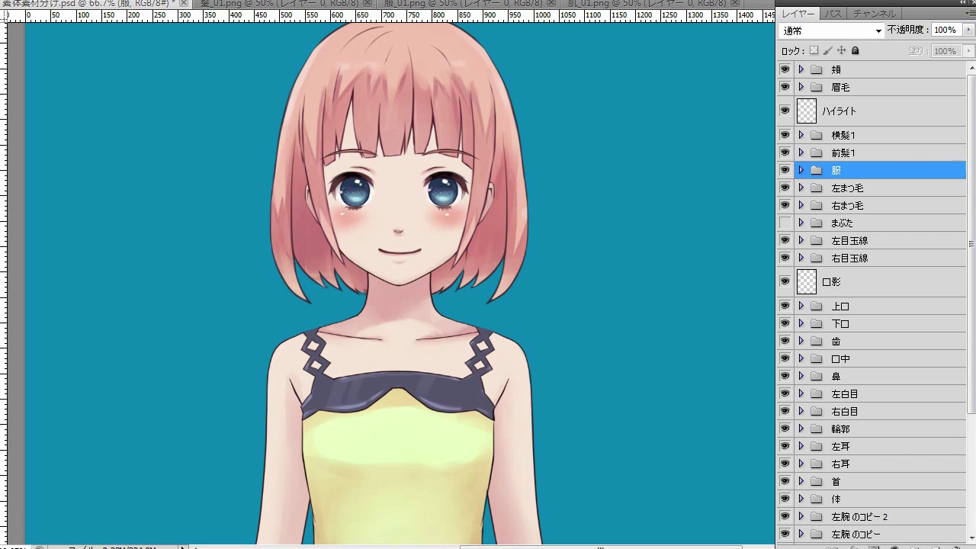
Step: Select the 右耳 and 左耳 groups in turn in the layered PSD to examine each ear part
scroll(892, 145, down, 5)
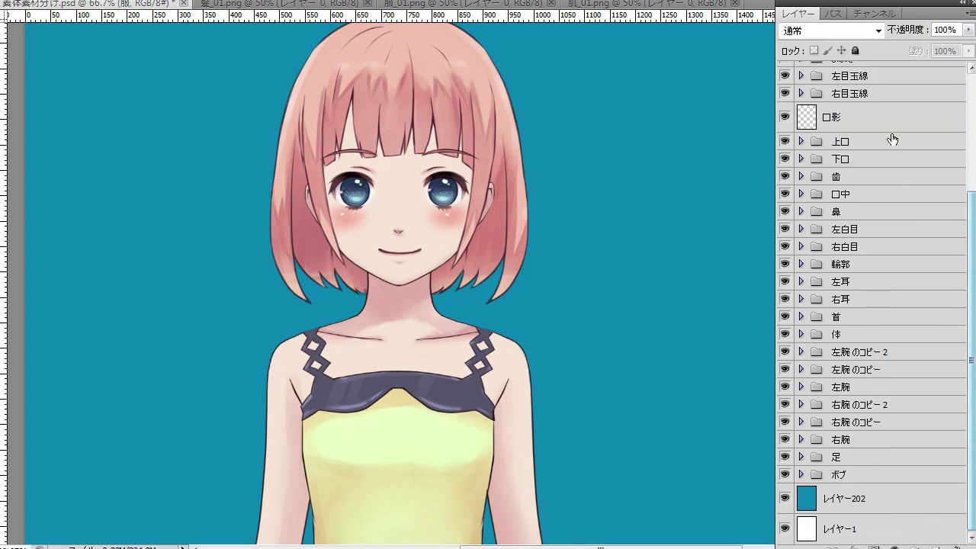
click(880, 299)
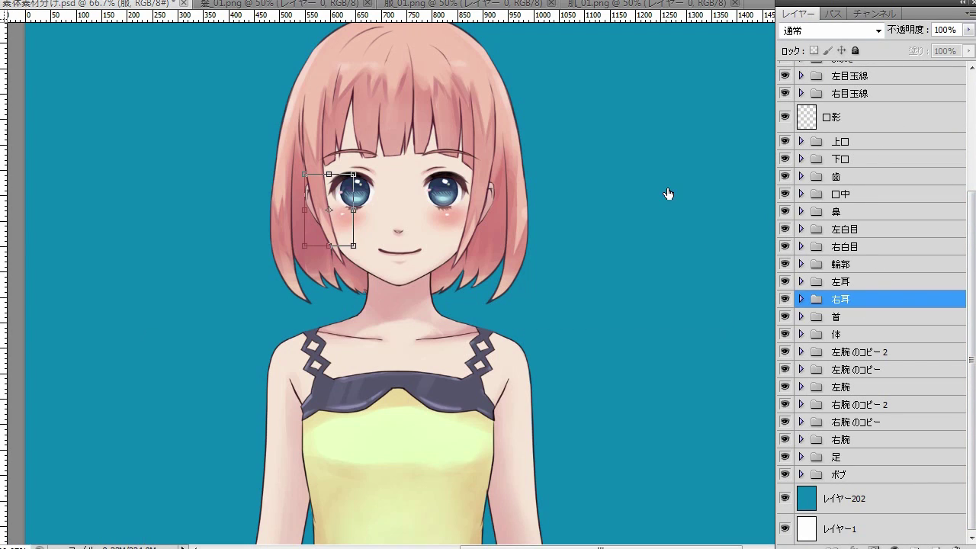
click(869, 283)
drag(483, 200, 463, 206)
Step: Create a new document 1024 pixels wide and 1024 pixels high
key(alt+f)
key(Right)
key(Left)
key(s)
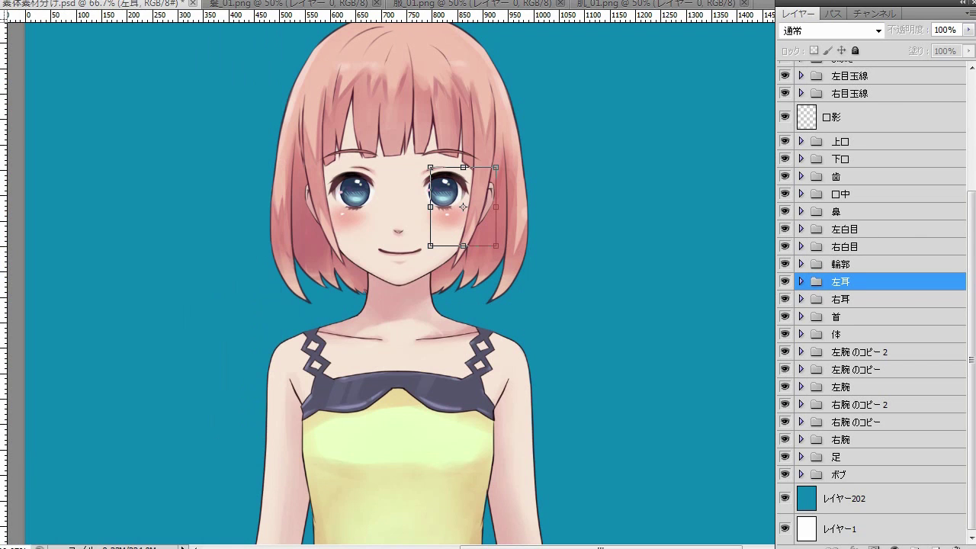
key(ctrl+n)
drag(536, 187, 406, 129)
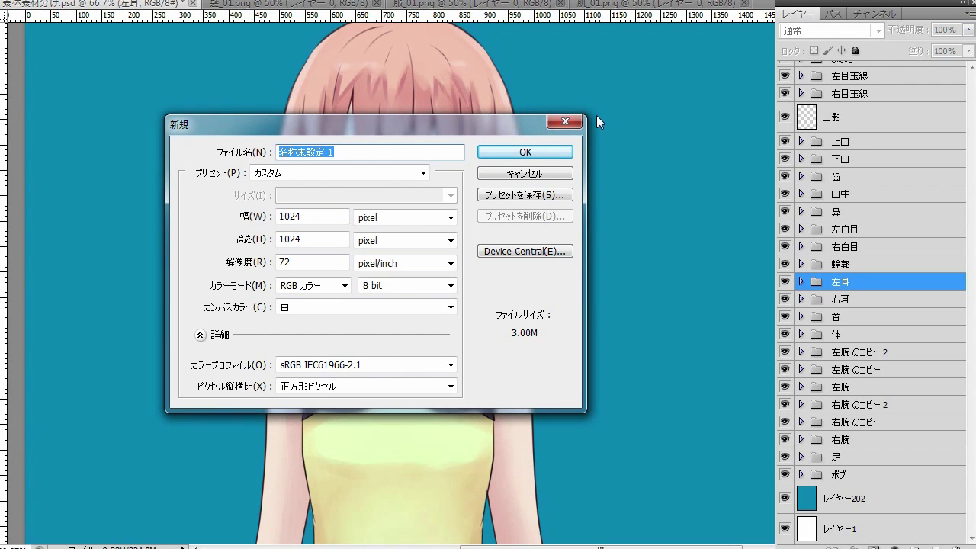
drag(475, 125, 370, 228)
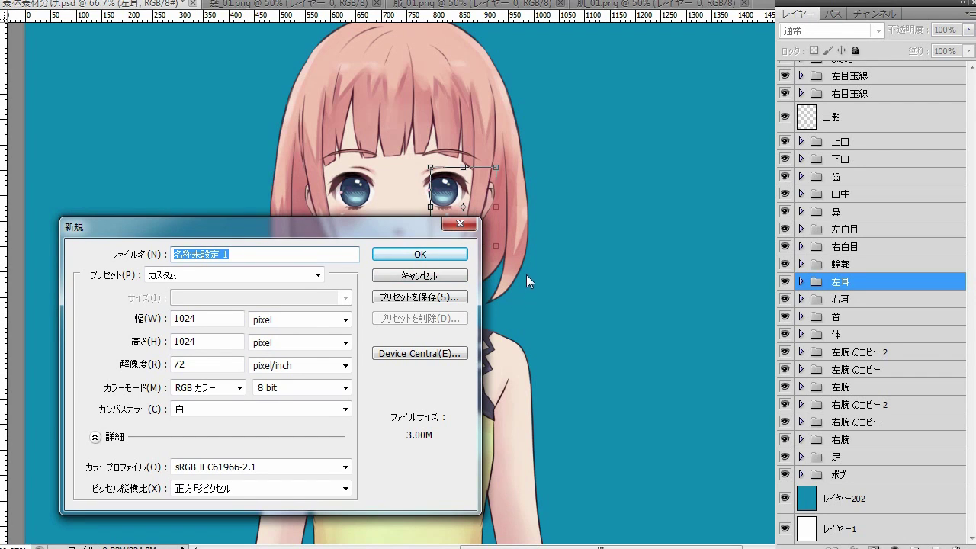
click(216, 322)
click(226, 343)
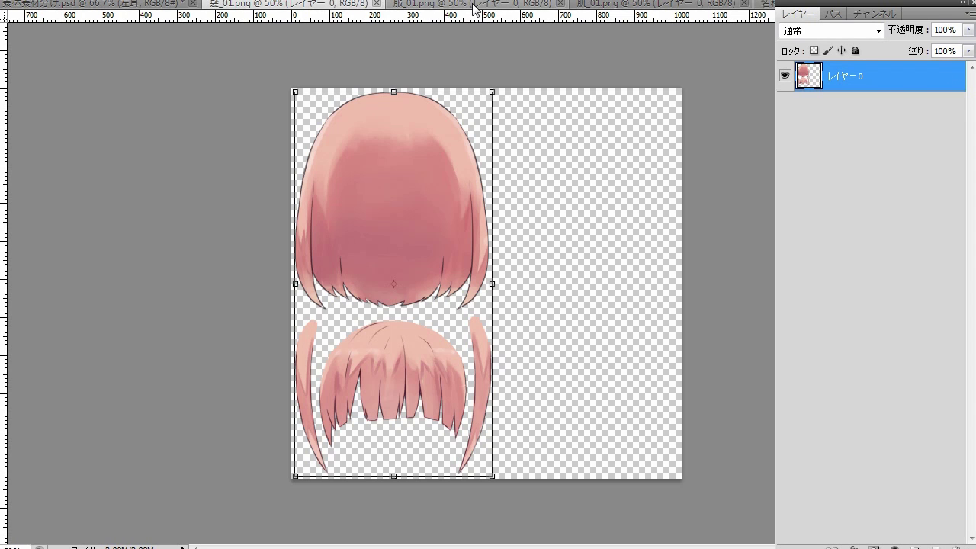
Step: Review the part sheets 服_01.png, 髪_01.png and 肌_01.png one after another
click(475, 7)
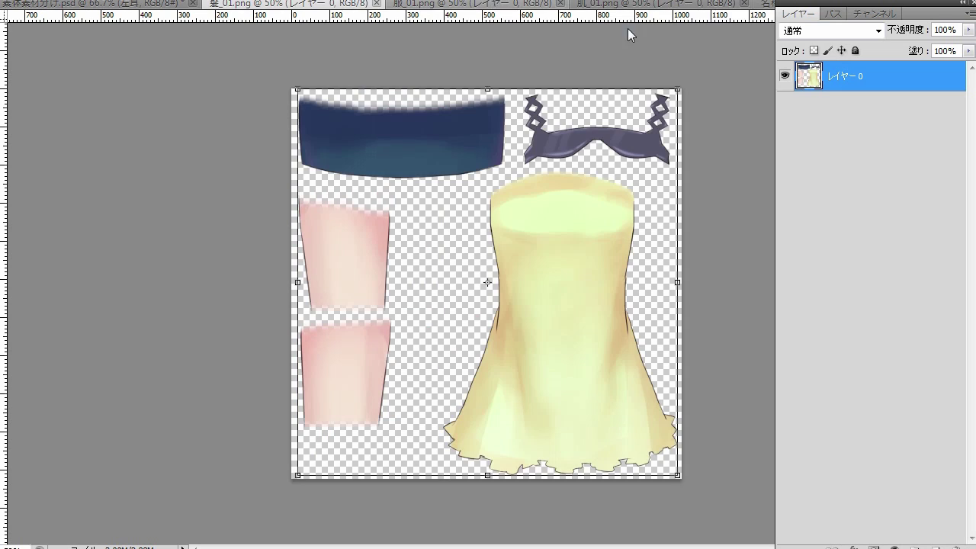
click(345, 6)
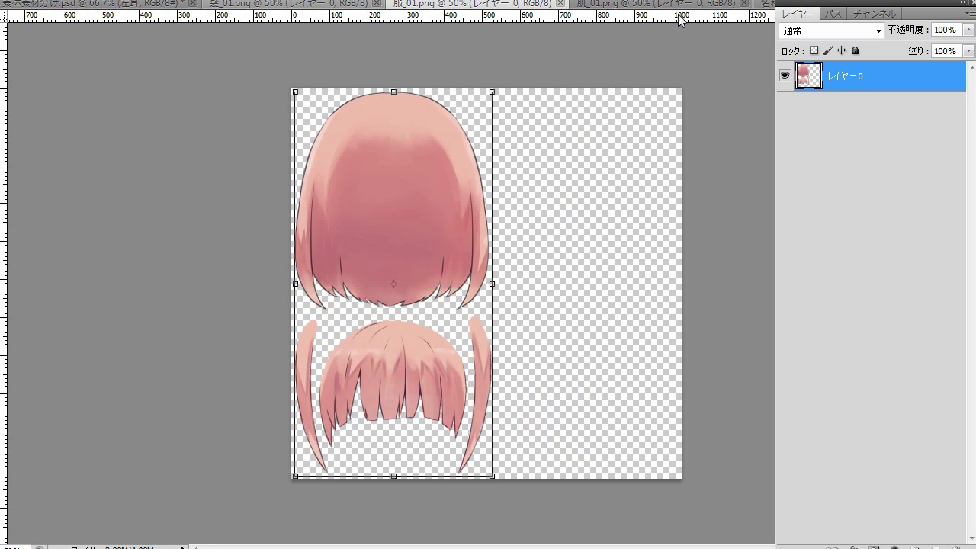
click(653, 6)
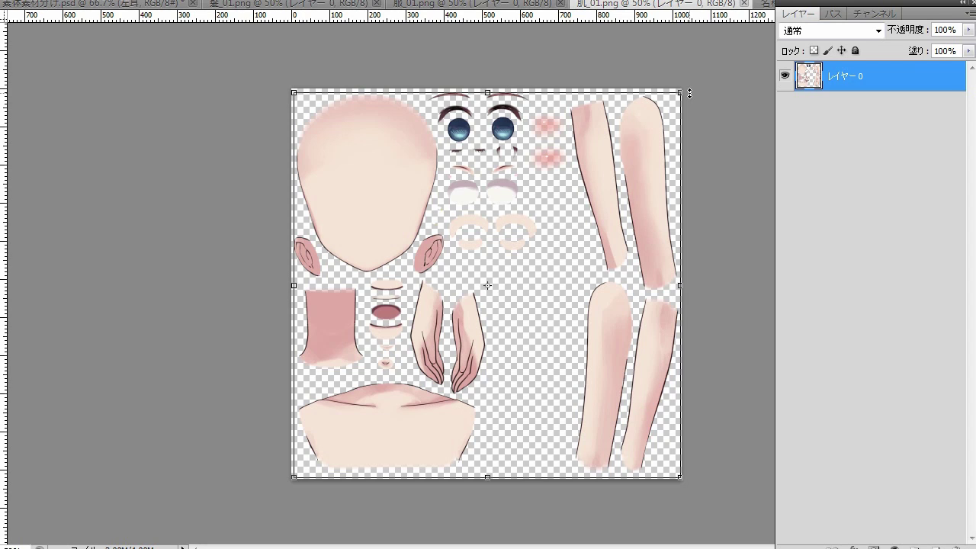
Step: Add a blue-filled layer beneath the body parts in 肌_01.png and inspect the parts against it
key(Return)
click(936, 546)
drag(949, 86, 951, 126)
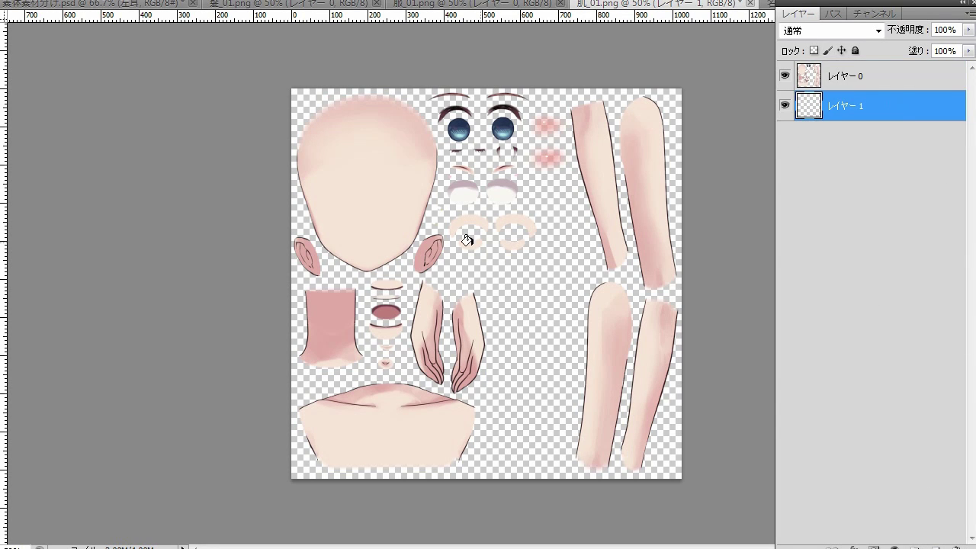
click(469, 235)
click(489, 150)
click(489, 151)
click(450, 179)
drag(569, 153, 588, 248)
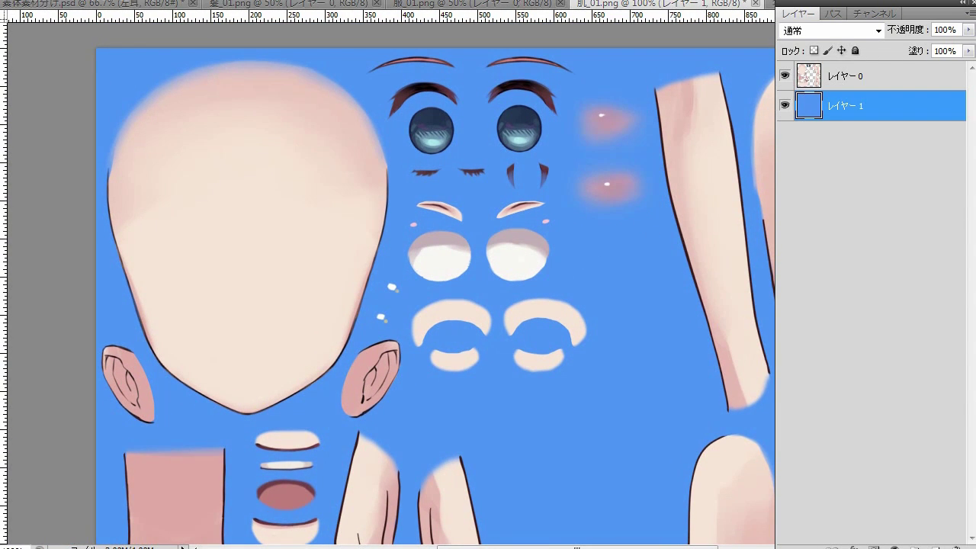
Step: Open the hair sheet 髪_01.png in Save for Web & Devices to export it as PNG-24
click(255, 4)
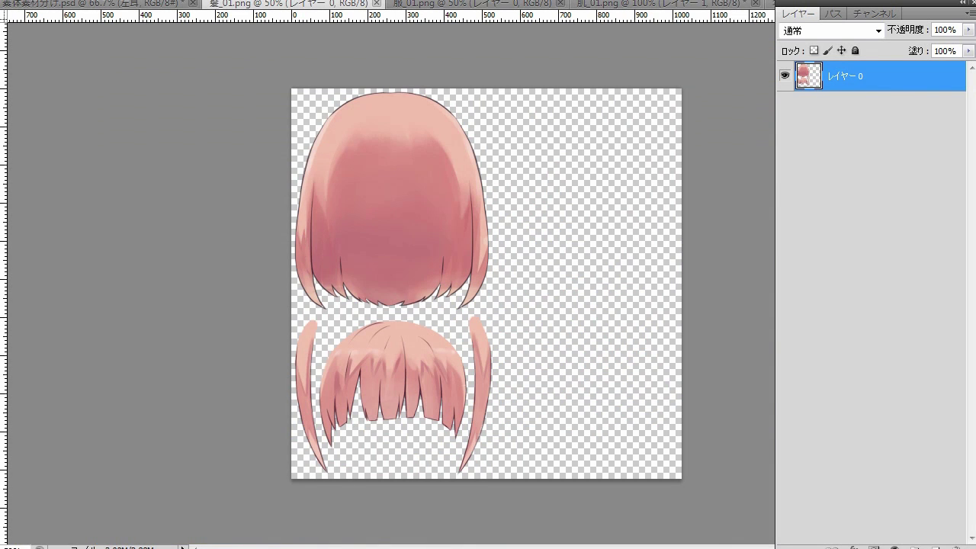
key(alt+e)
mouse_move(27, 2)
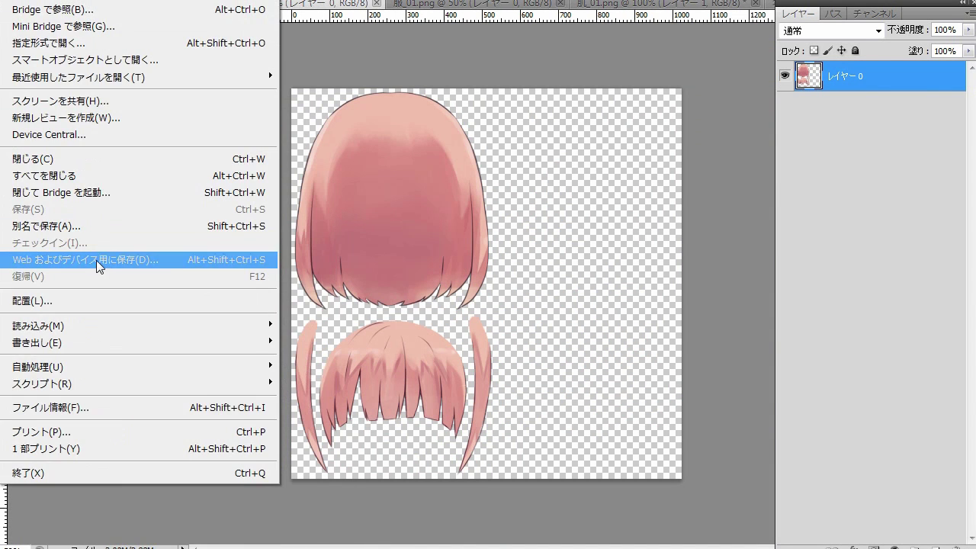
click(96, 260)
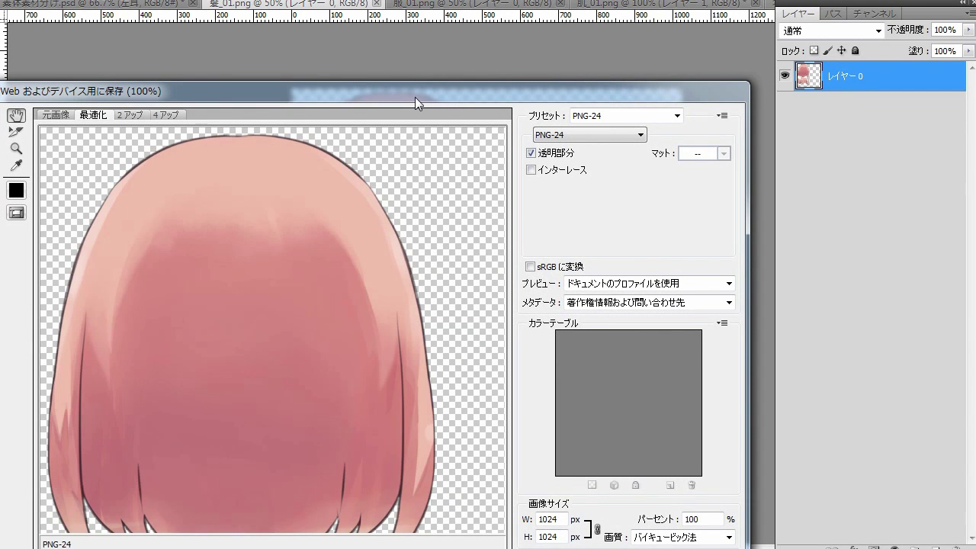
drag(415, 97, 481, 34)
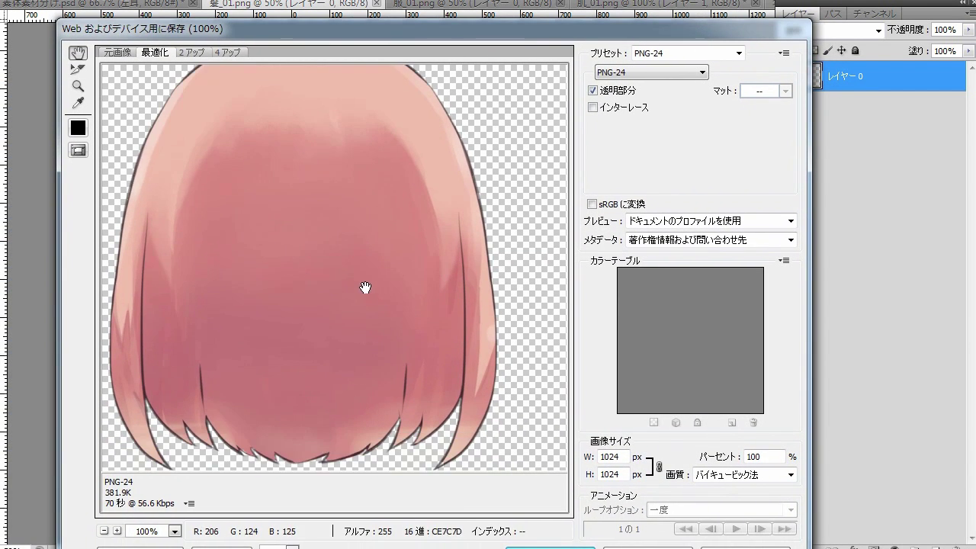